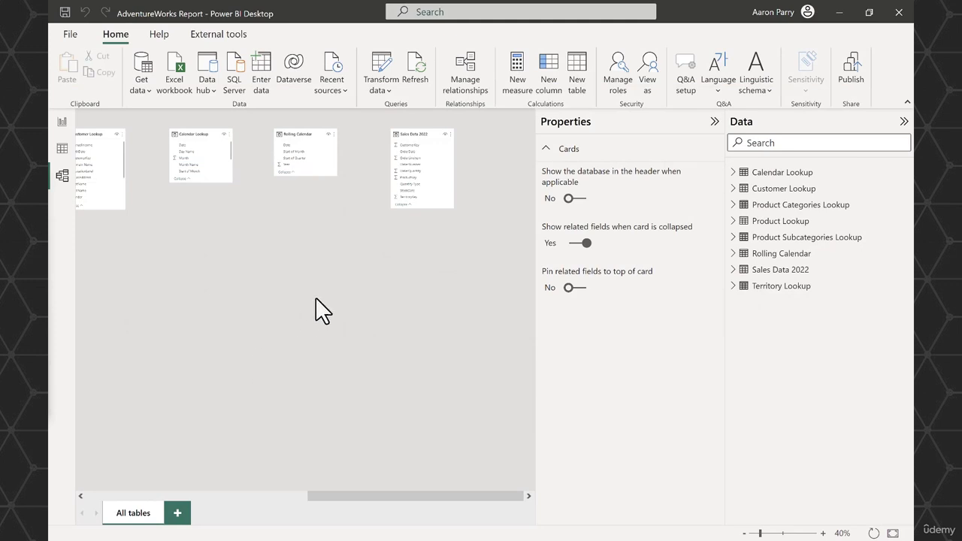
# Step: Switch to the Power Query Editor, show the Sales Data 2022 query and look through its columns
pyautogui.click(383, 76)
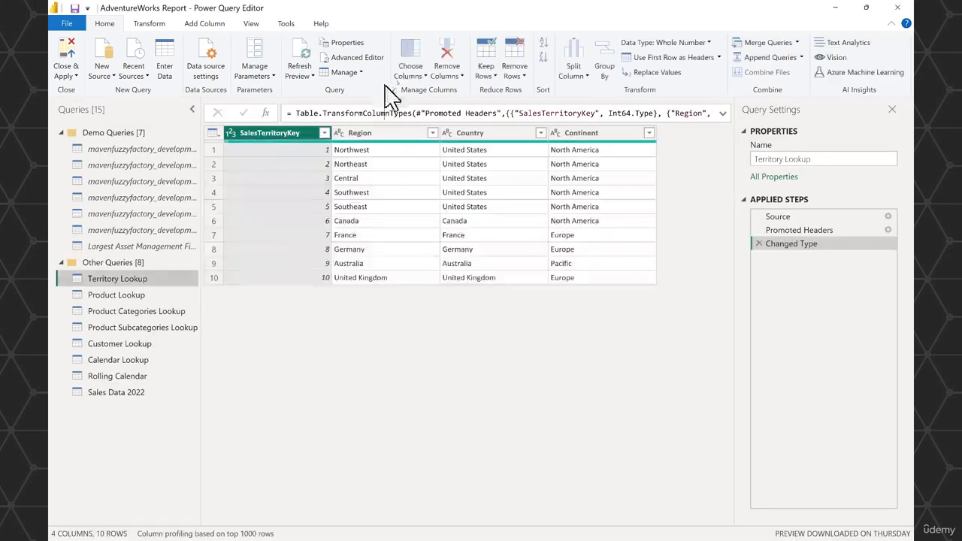
pyautogui.click(117, 392)
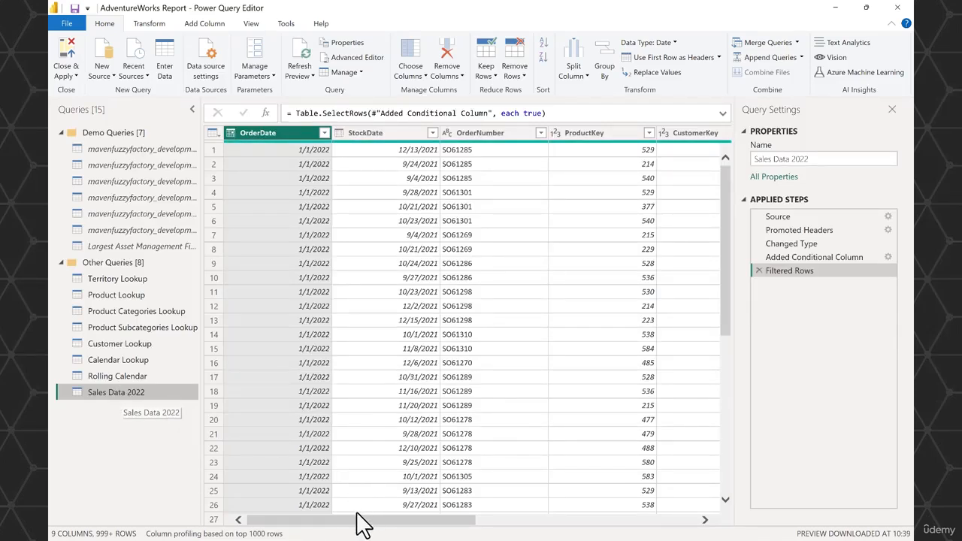
pyautogui.moveTo(361, 520); pyautogui.dragTo(537, 533)
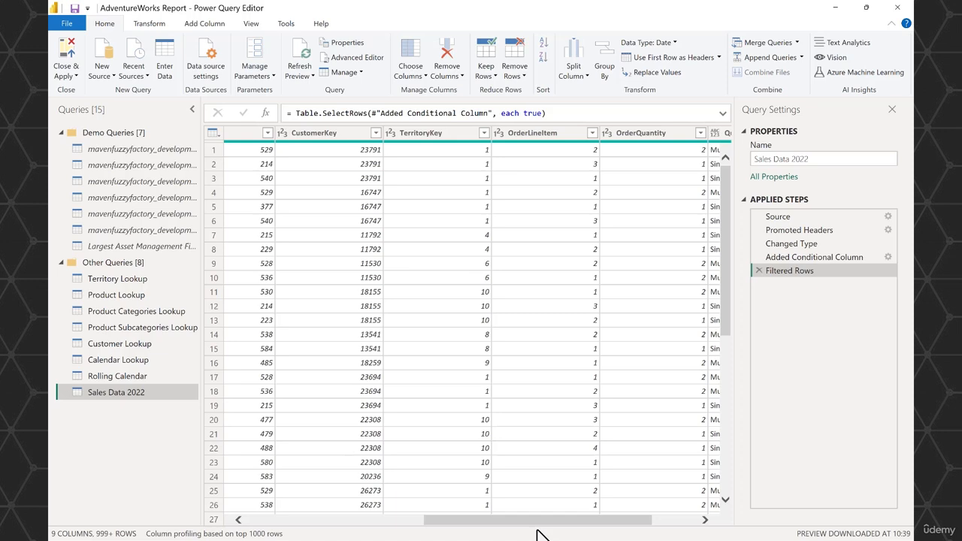
pyautogui.moveTo(545, 530); pyautogui.dragTo(440, 530)
# Step: Sort the Sales Data 2022 table by ProductKey in ascending order
pyautogui.click(434, 134)
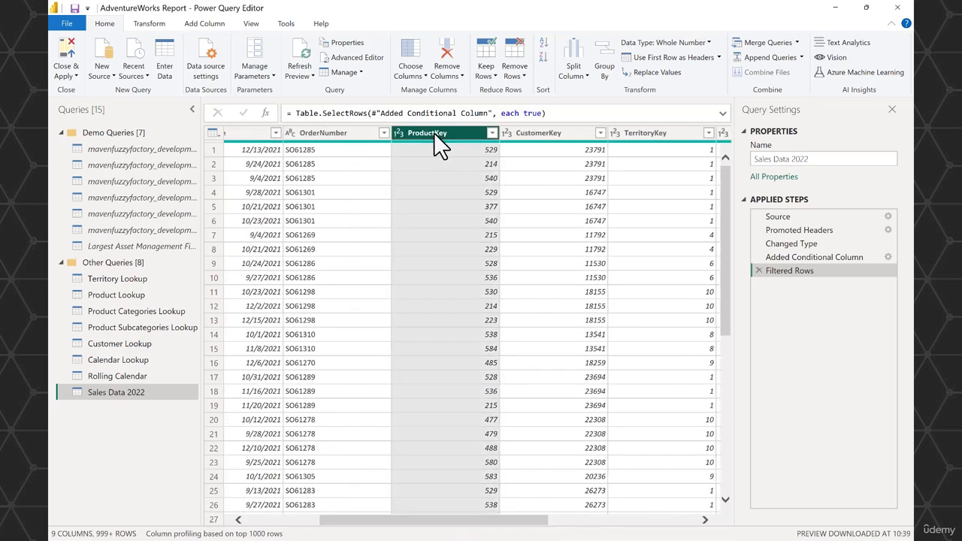
pyautogui.click(491, 133)
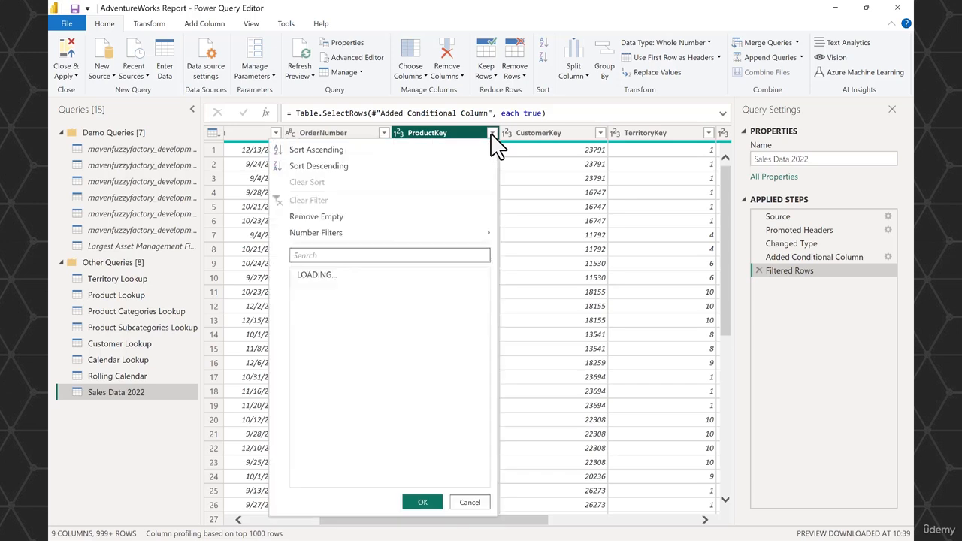
pyautogui.click(380, 155)
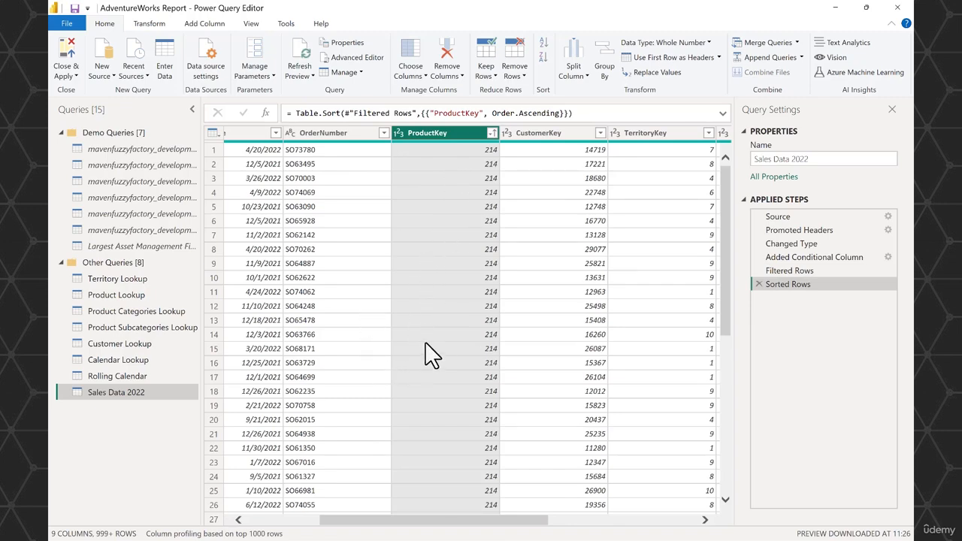
# Step: Look through the sorted rows, load the complete list of ProductKey filter values and apply the filter with all values selected
pyautogui.scroll(-9, 479, 184)
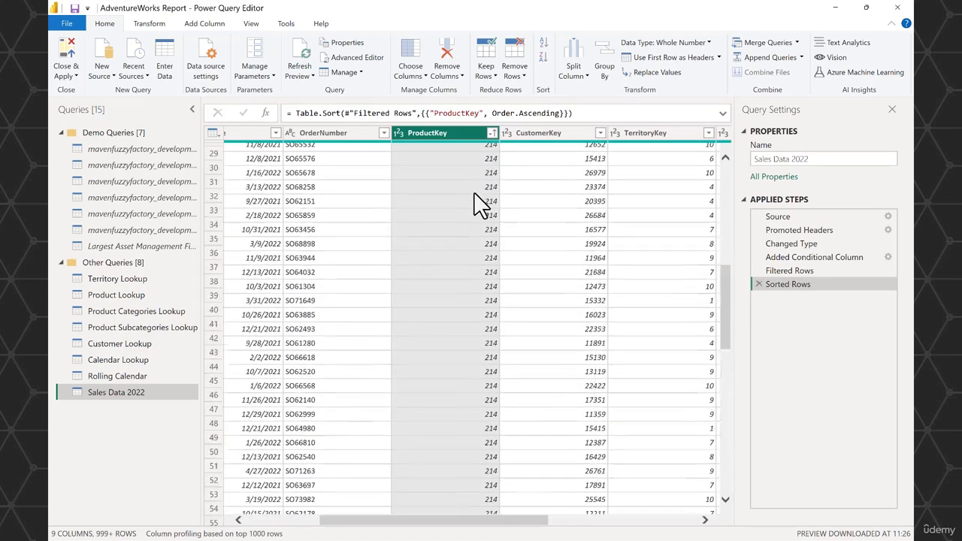
pyautogui.scroll(9, 478, 203)
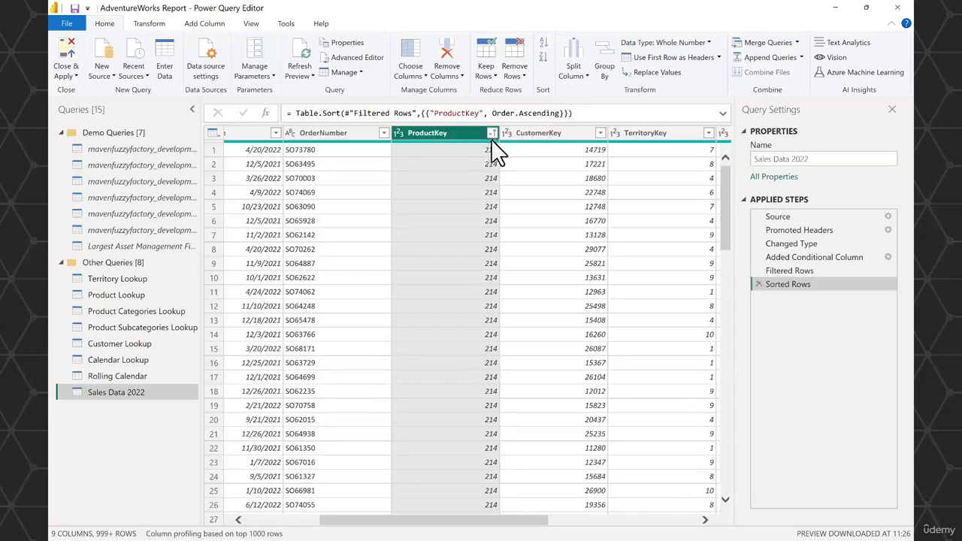
pyautogui.click(492, 134)
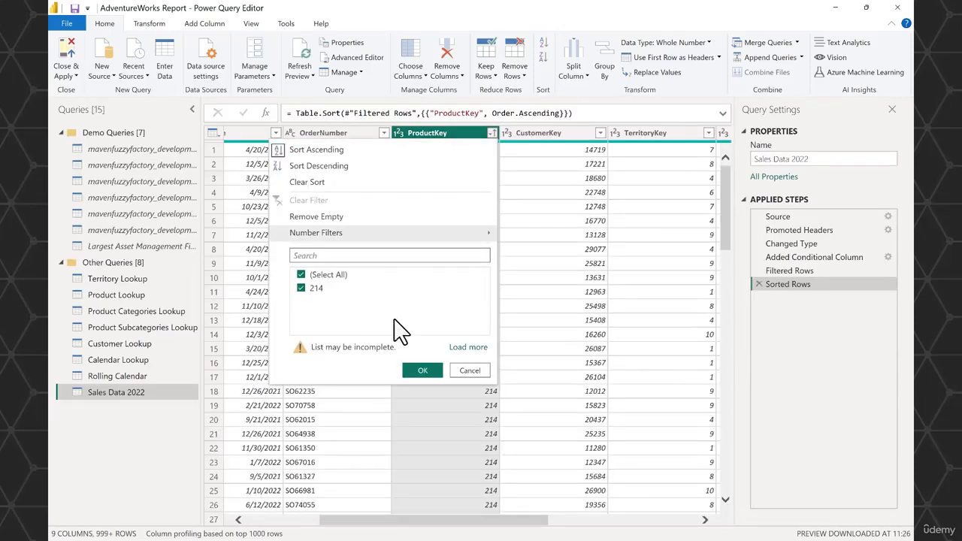
pyautogui.click(467, 347)
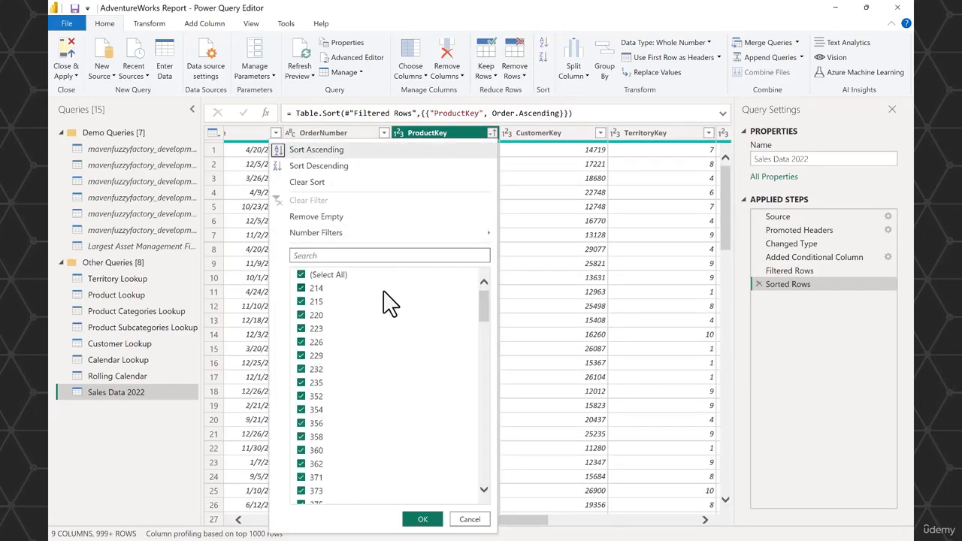
pyautogui.click(422, 518)
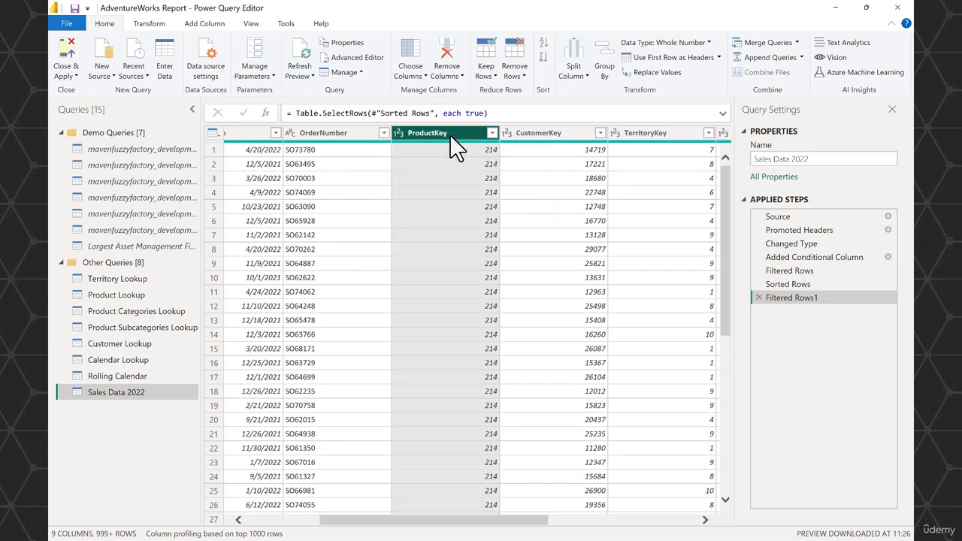
# Step: Group the table by ProductKey with a Total Quantity column that sums OrderQuantity, and sort the result ascending by ProductKey
pyautogui.click(158, 25)
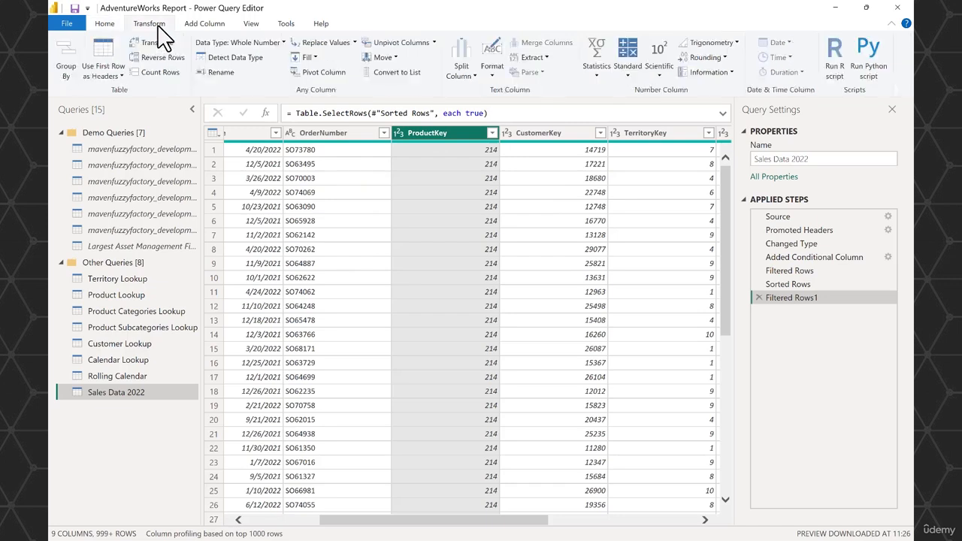
pyautogui.click(66, 67)
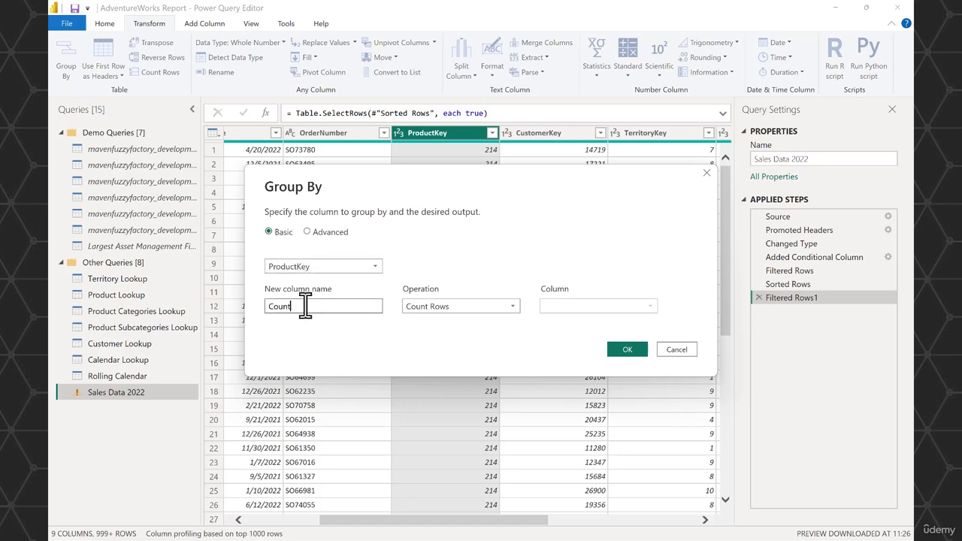
pyautogui.doubleClick(280, 307)
pyautogui.write('Total Quantity')
pyautogui.click(472, 310)
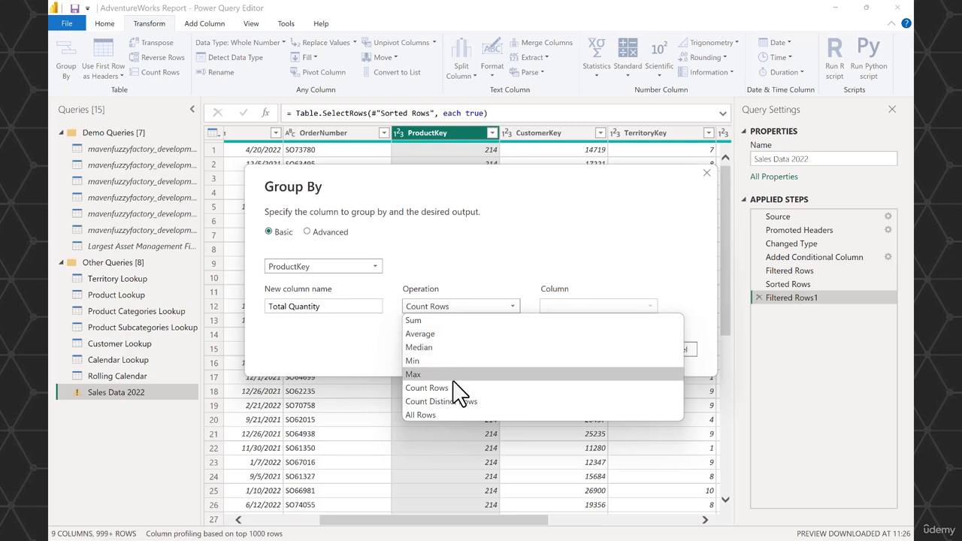
pyautogui.click(434, 321)
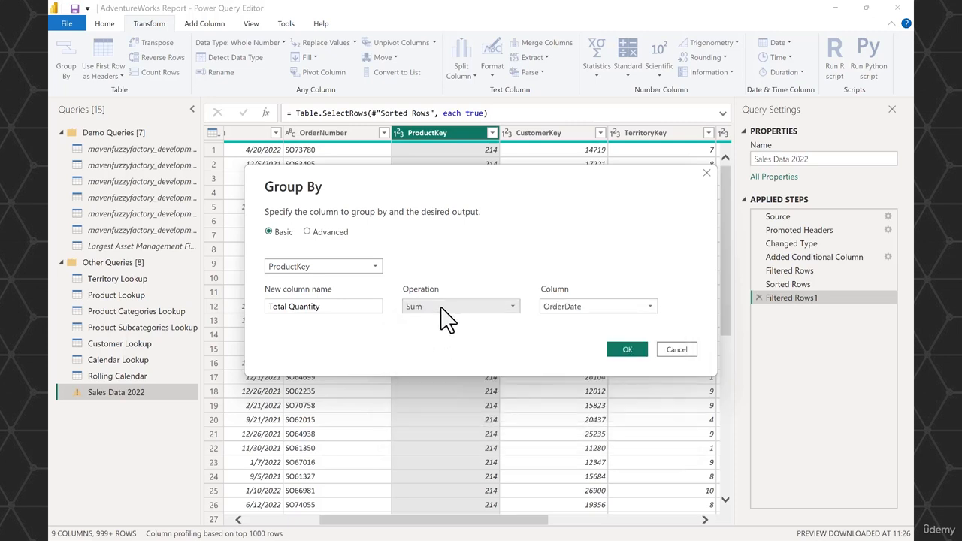
pyautogui.click(575, 308)
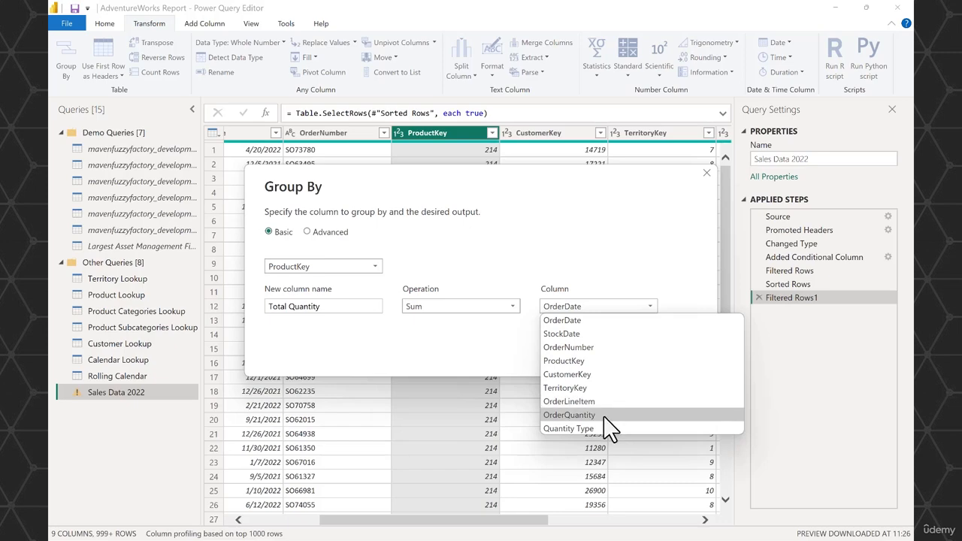
pyautogui.click(569, 415)
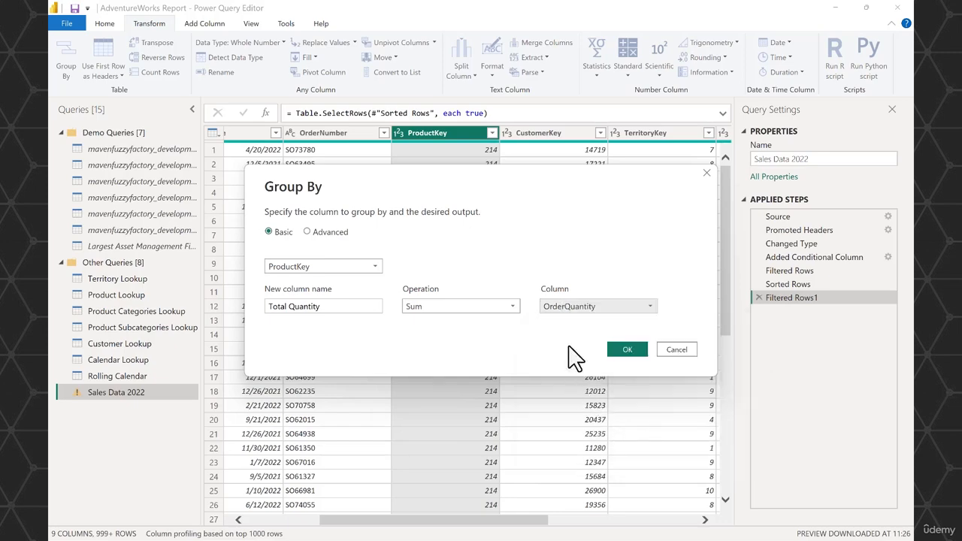
pyautogui.click(630, 350)
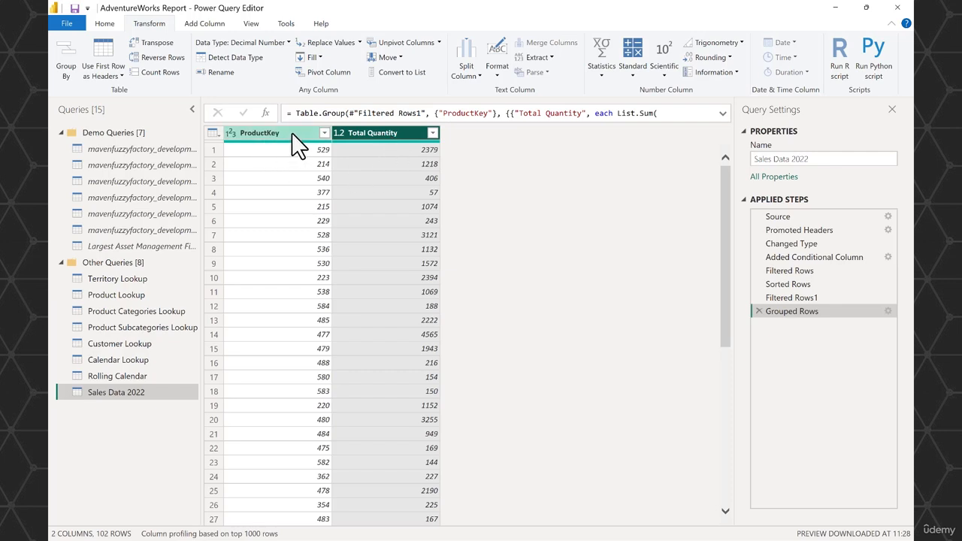
pyautogui.click(324, 133)
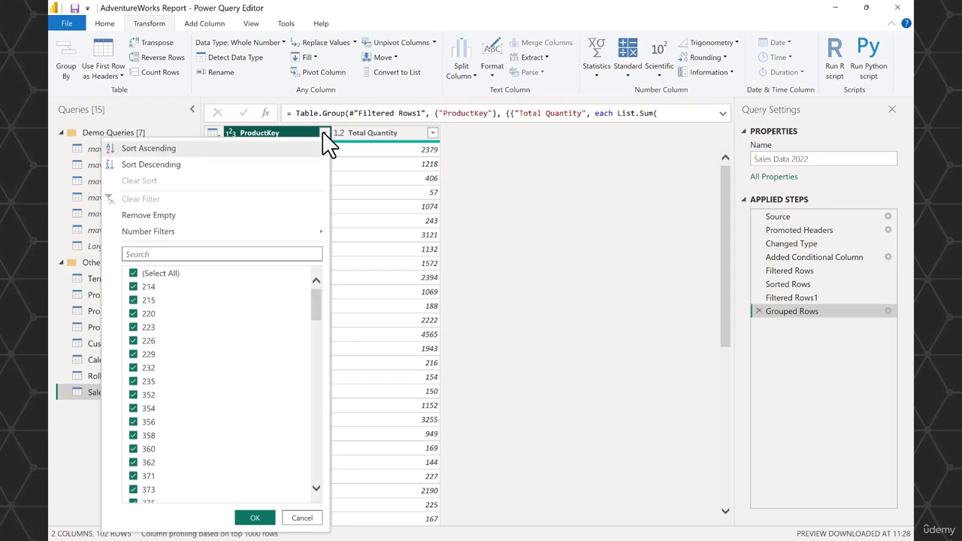
pyautogui.click(184, 149)
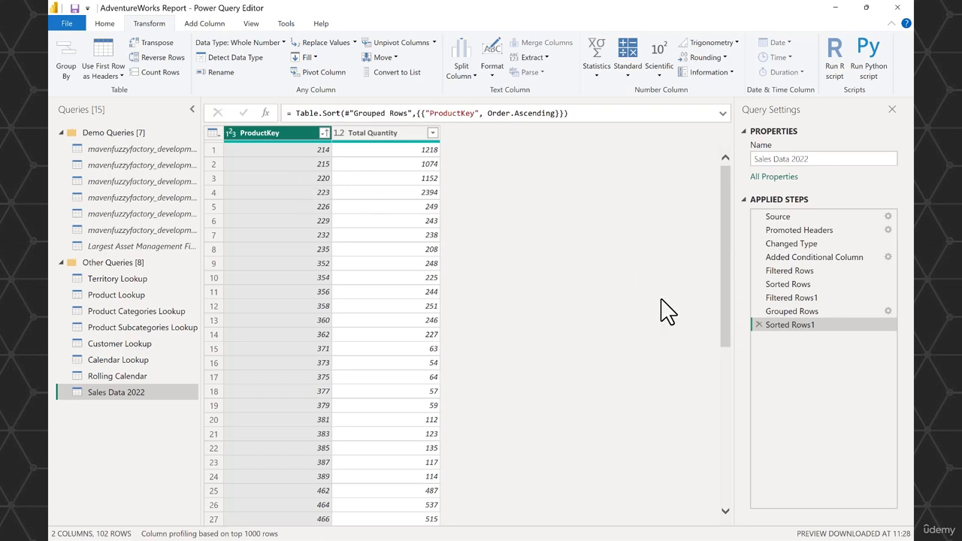
# Step: Delete the Sorted Rows1, Grouped Rows and Filtered Rows1 steps from the Sales Data 2022 query
pyautogui.click(759, 324)
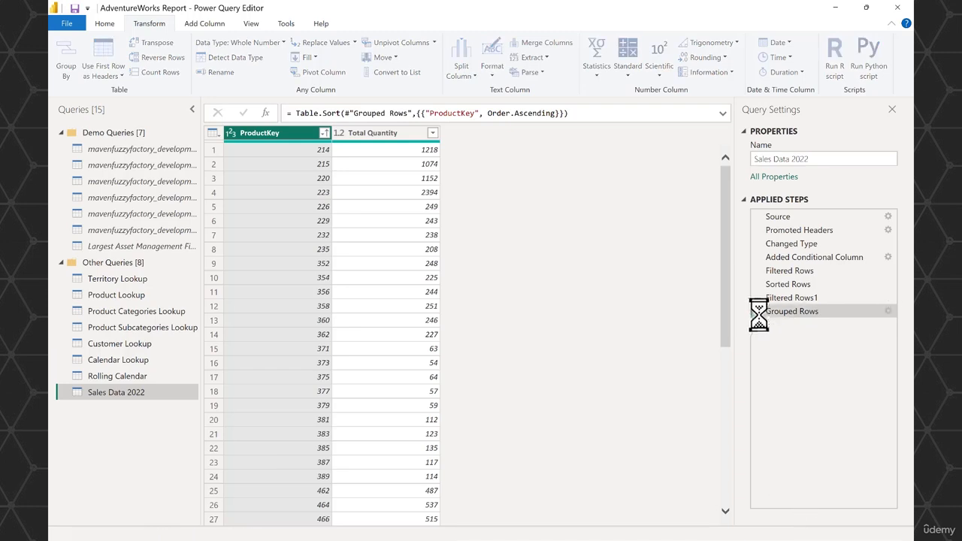
pyautogui.click(758, 311)
pyautogui.click(758, 298)
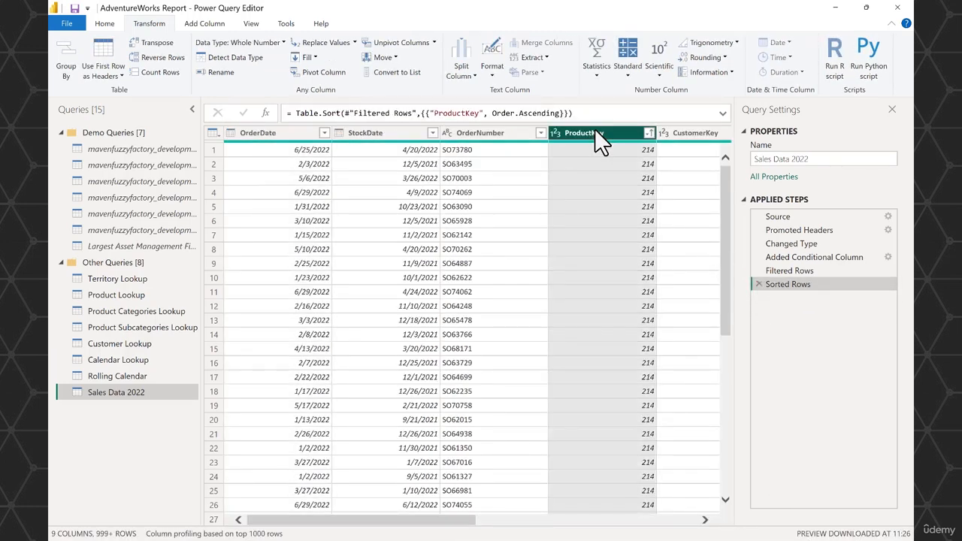
# Step: Set up an advanced Group By on ProductKey with CustomerKey as a second grouping column
pyautogui.click(75, 67)
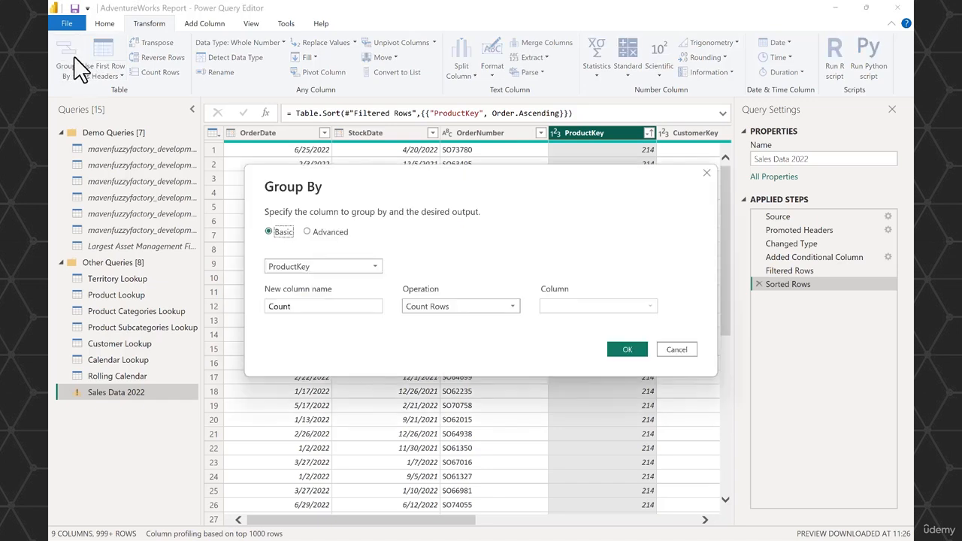
pyautogui.click(308, 232)
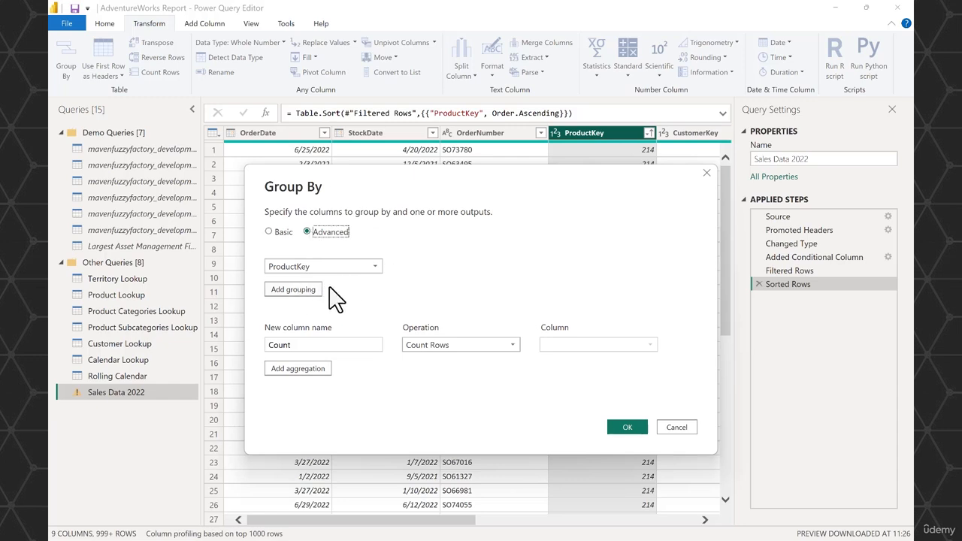
pyautogui.click(294, 289)
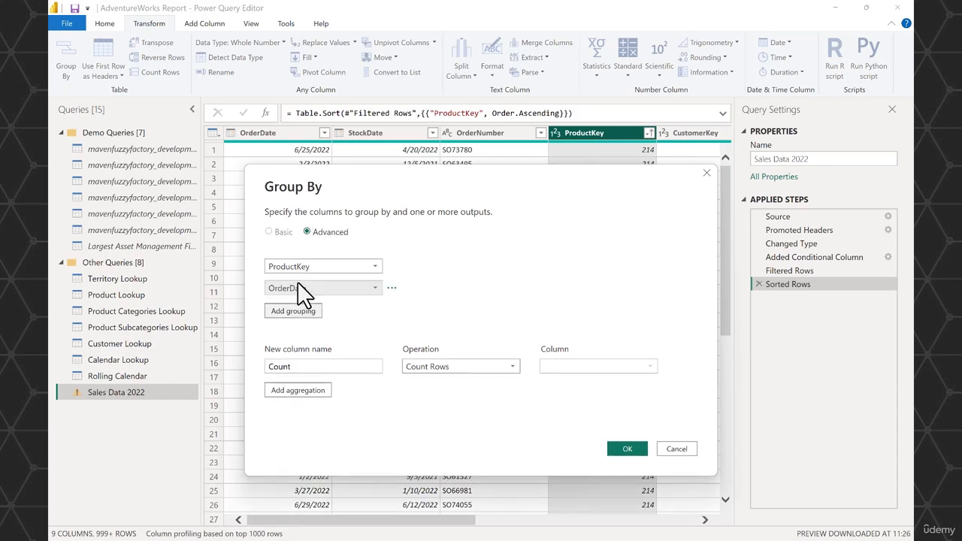
pyautogui.click(375, 290)
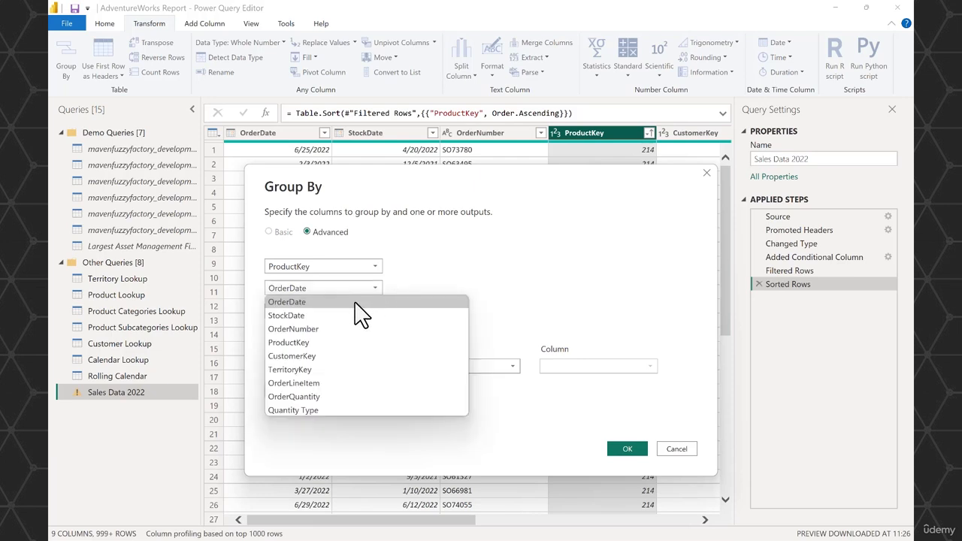
pyautogui.click(340, 356)
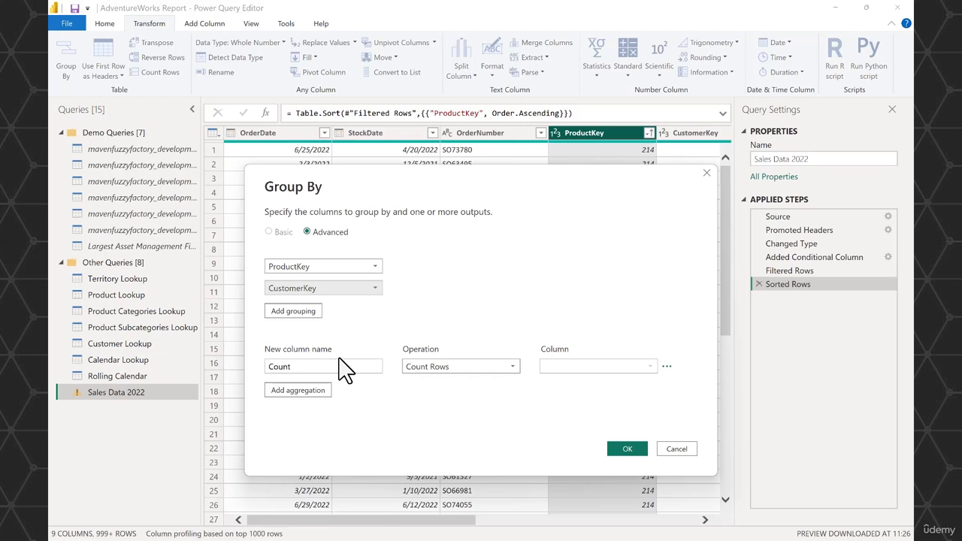
# Step: Define the aggregation as a Total Quantity column that sums OrderQuantity and apply the grouping
pyautogui.click(297, 367)
pyautogui.press('BackSpace')
pyautogui.press('BackSpace')
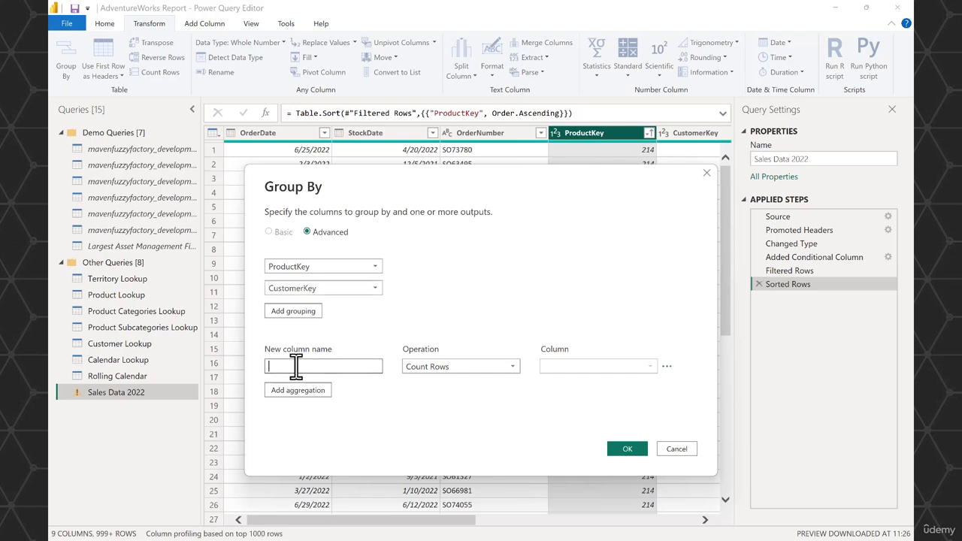
pyautogui.write('Total Quantity')
pyautogui.click(461, 368)
pyautogui.click(440, 383)
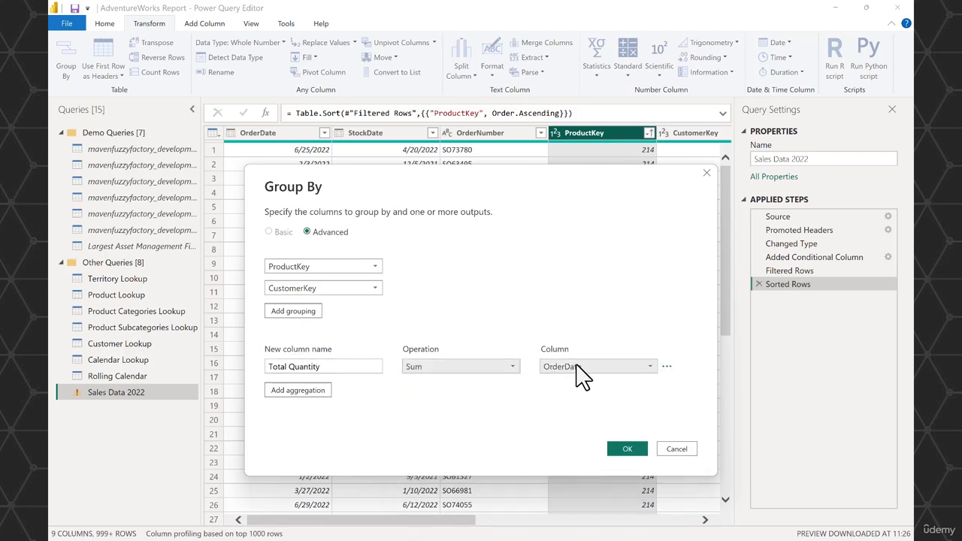
pyautogui.click(580, 366)
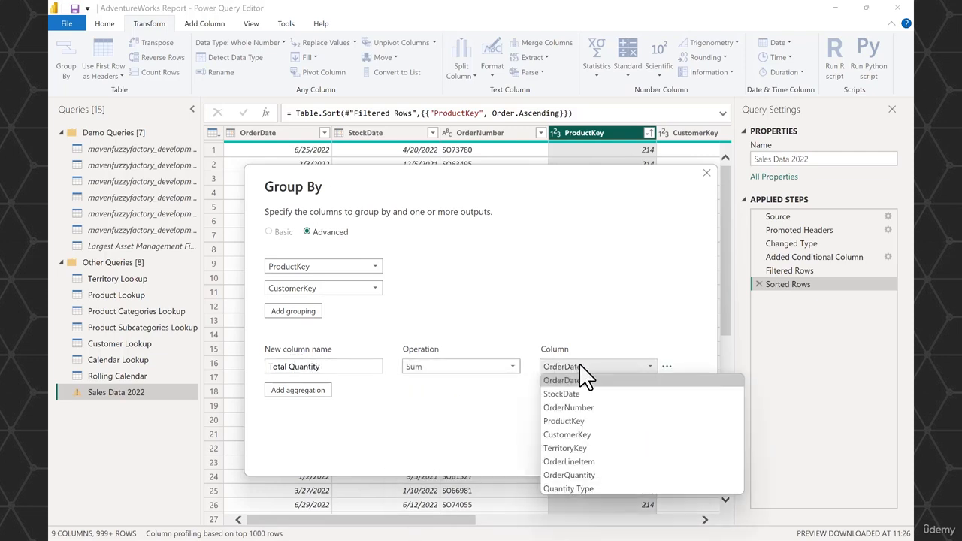
pyautogui.click(610, 473)
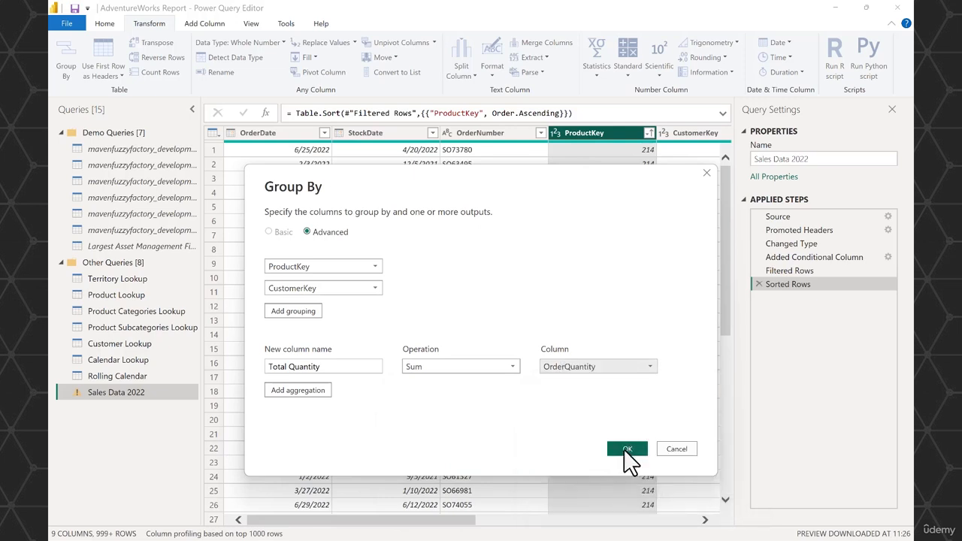
pyautogui.click(626, 455)
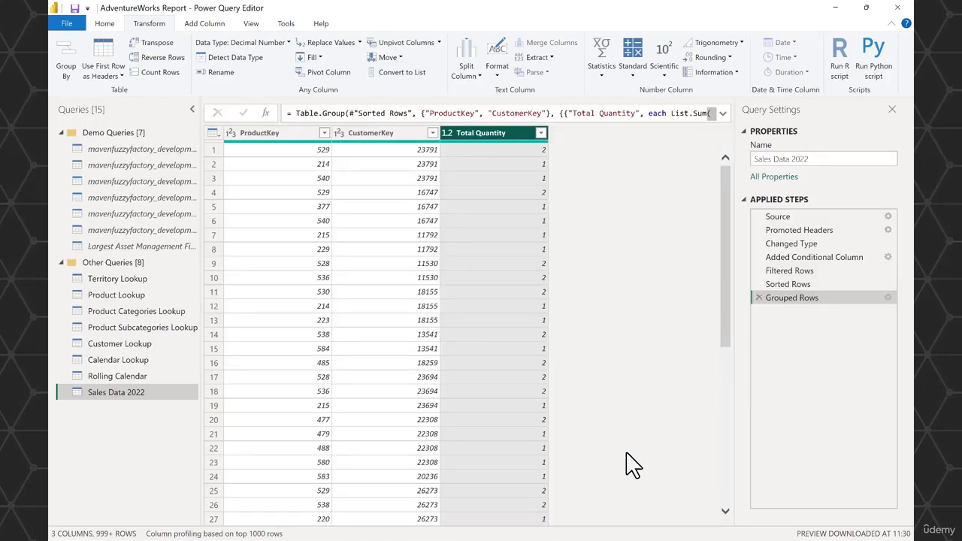
# Step: Sort the grouped table ascending by ProductKey and look through the quantities per product and customer
pyautogui.click(324, 134)
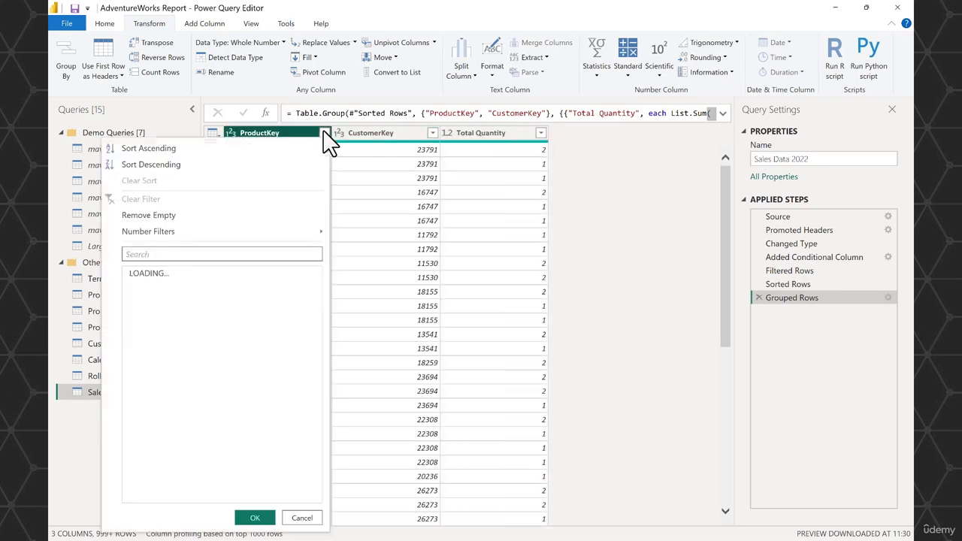
pyautogui.click(171, 150)
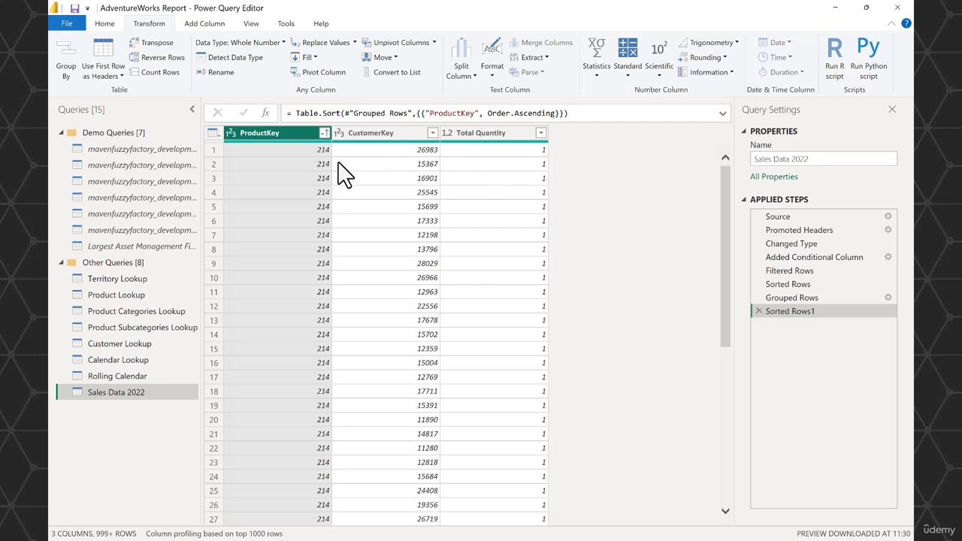
pyautogui.scroll(-2, 321, 171)
pyautogui.scroll(-10, 317, 159)
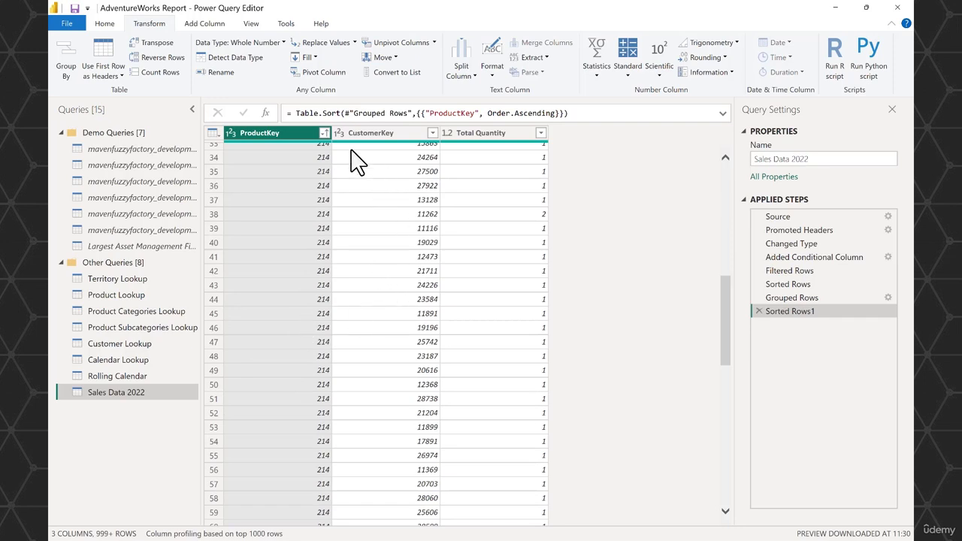
pyautogui.scroll(4, 406, 177)
pyautogui.scroll(7, 421, 190)
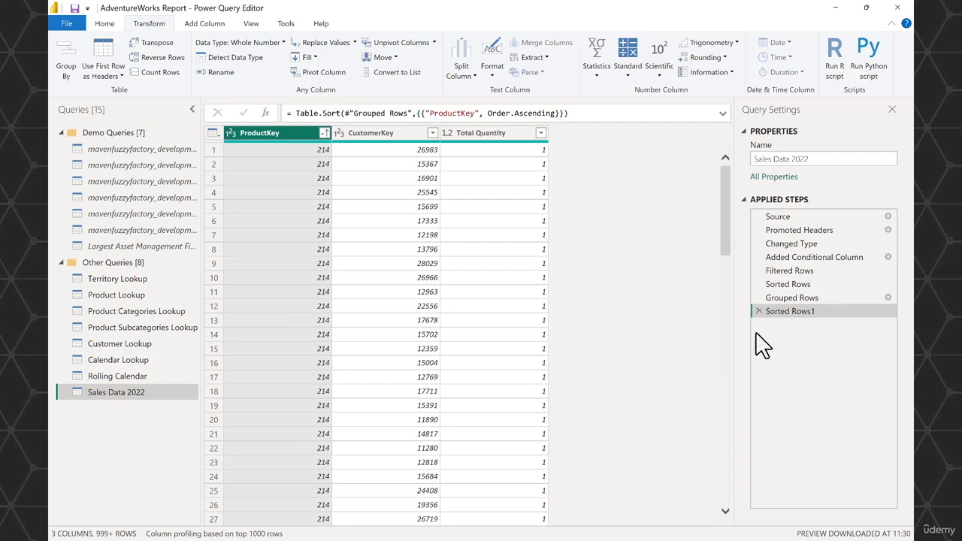
# Step: Delete the Sorted Rows1, Grouped Rows and Sorted Rows steps from the Sales Data 2022 query
pyautogui.click(758, 311)
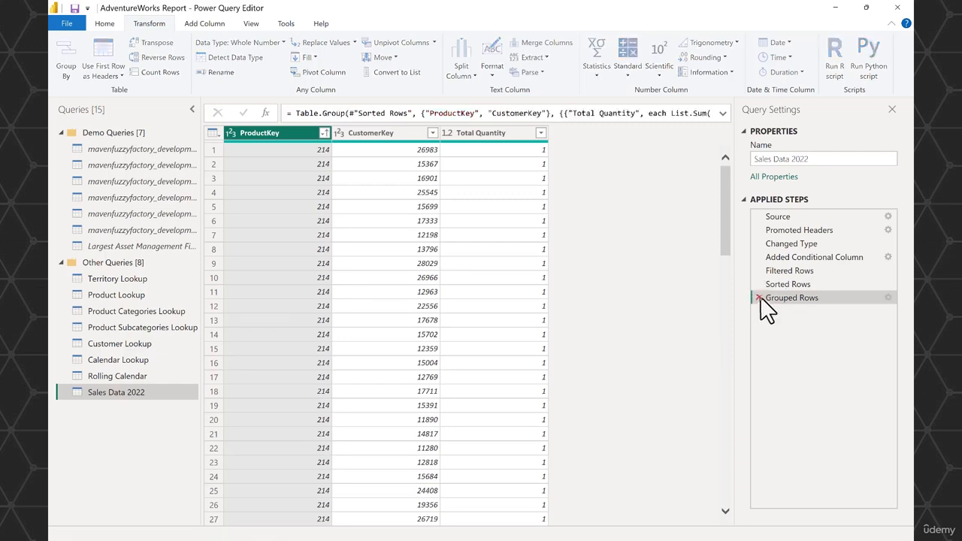
pyautogui.click(759, 285)
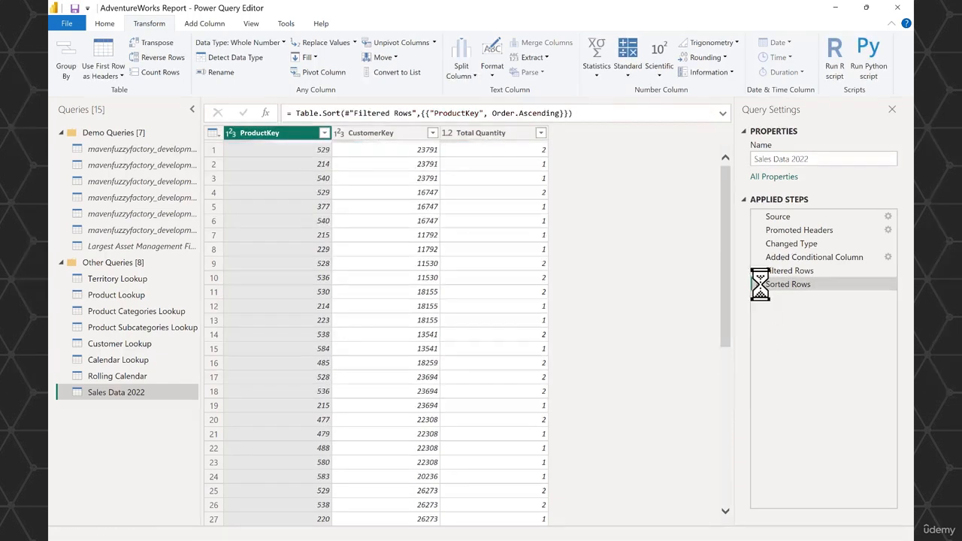
pyautogui.click(758, 284)
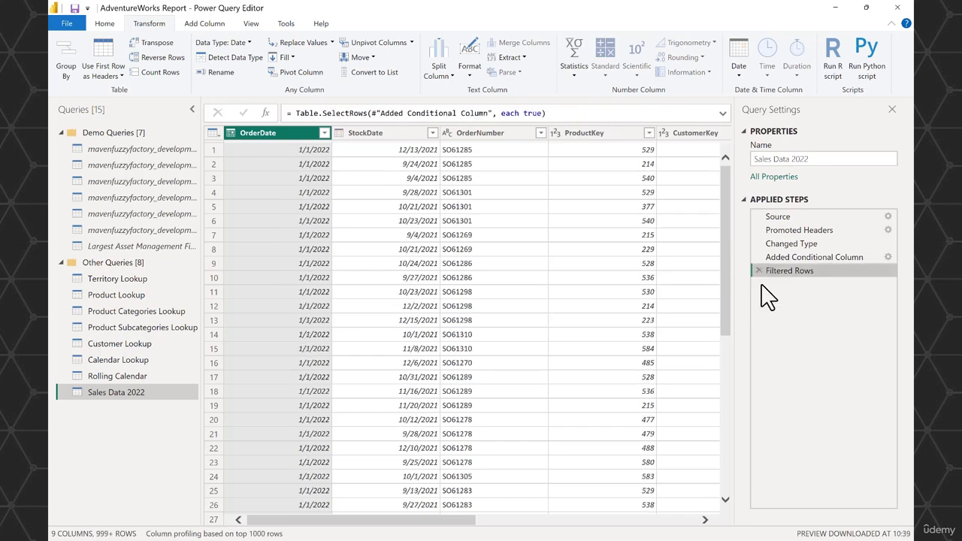